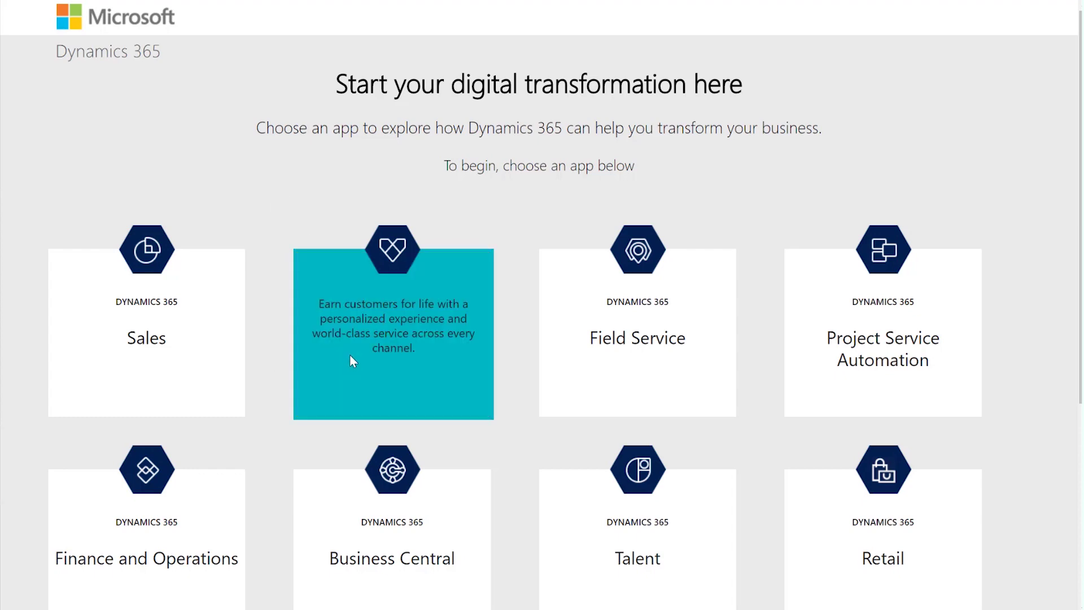
Choose the Customer Service trial and submit the work email and phone number
click(350, 354)
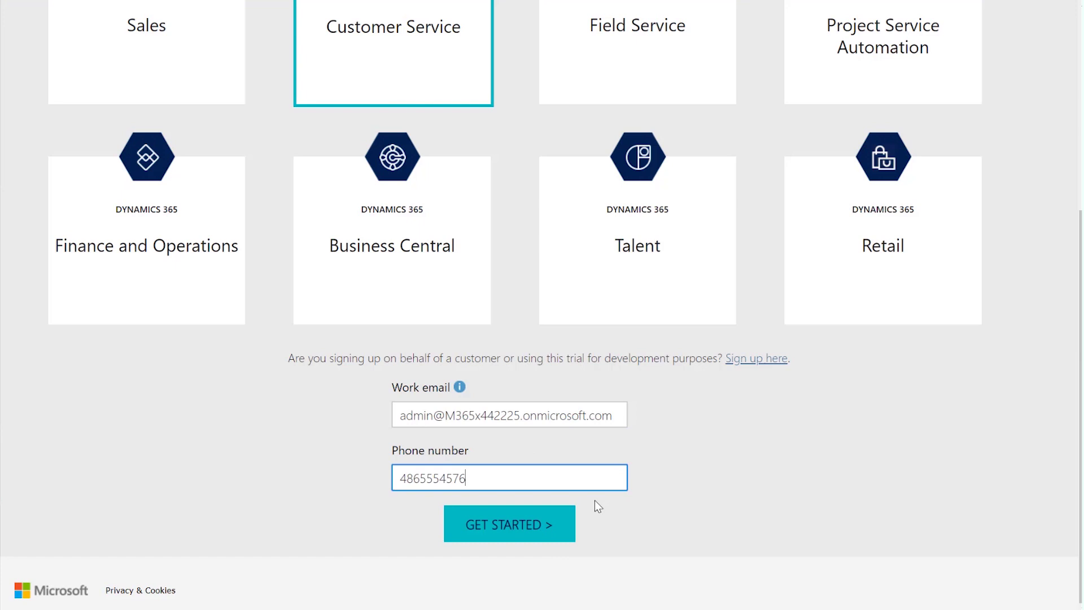
click(522, 524)
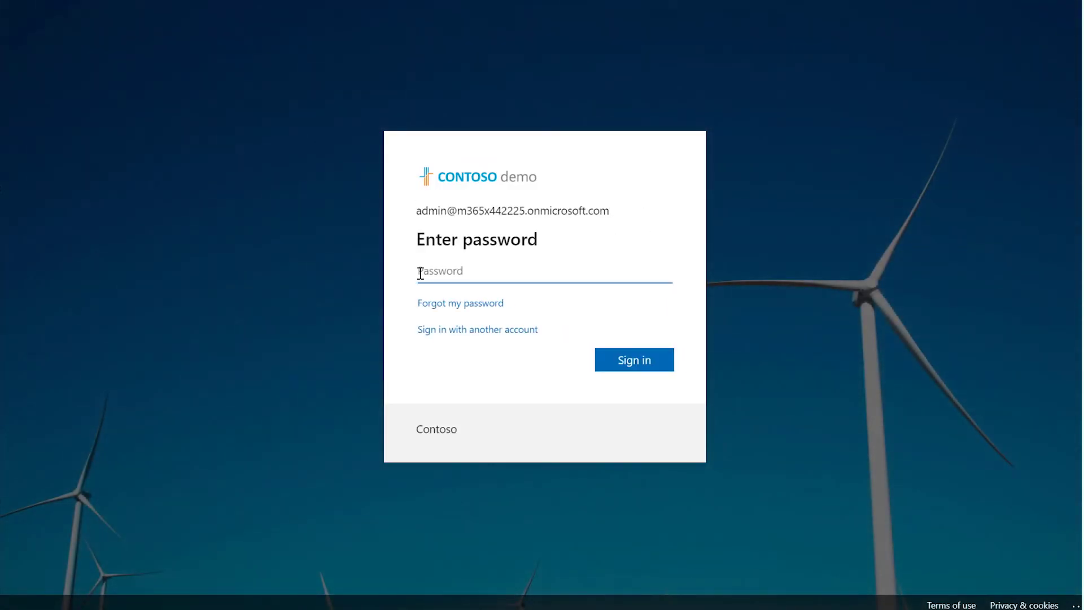
text(••••••••••)
Sign in with the existing account's password and review the existing license message
click(635, 363)
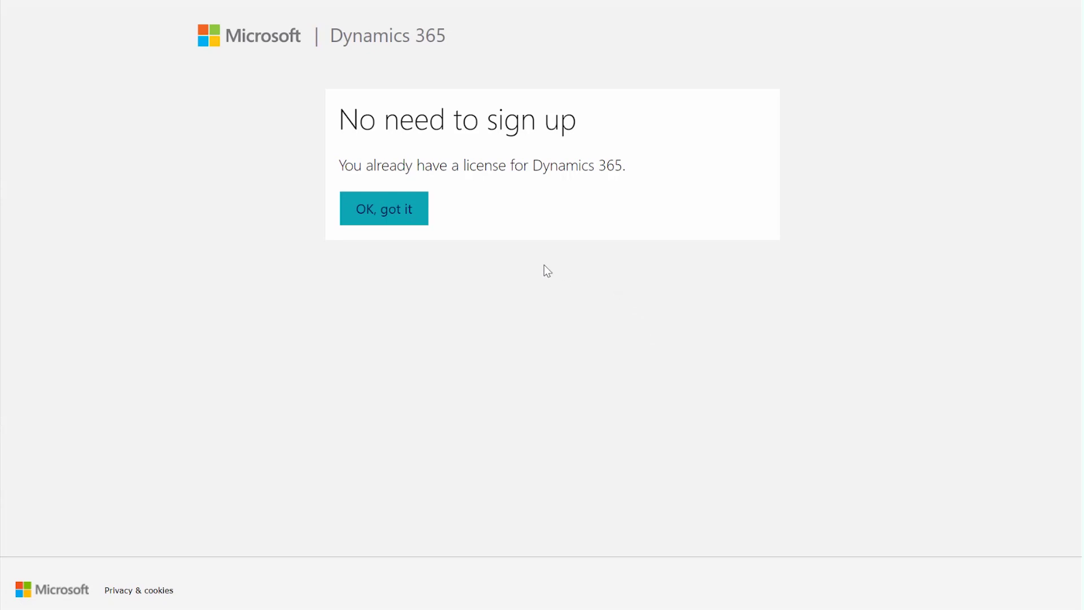
mouse_move(343, 164)
mouse_down()
mouse_move(501, 189)
mouse_move(622, 185)
mouse_up()
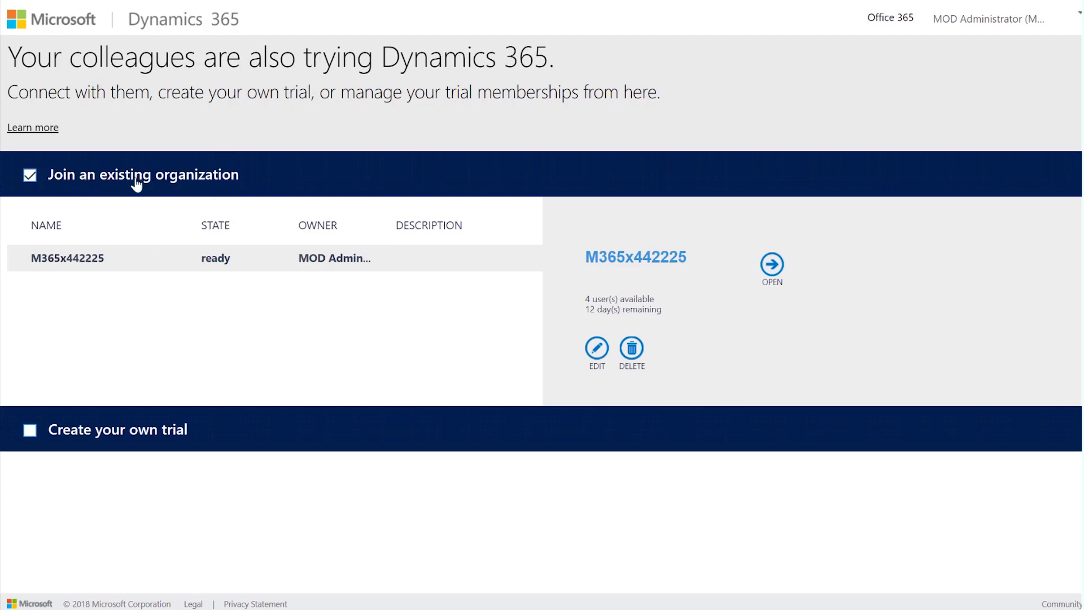
Create a separate new trial using the Customer service scenario and complete its setup
click(30, 430)
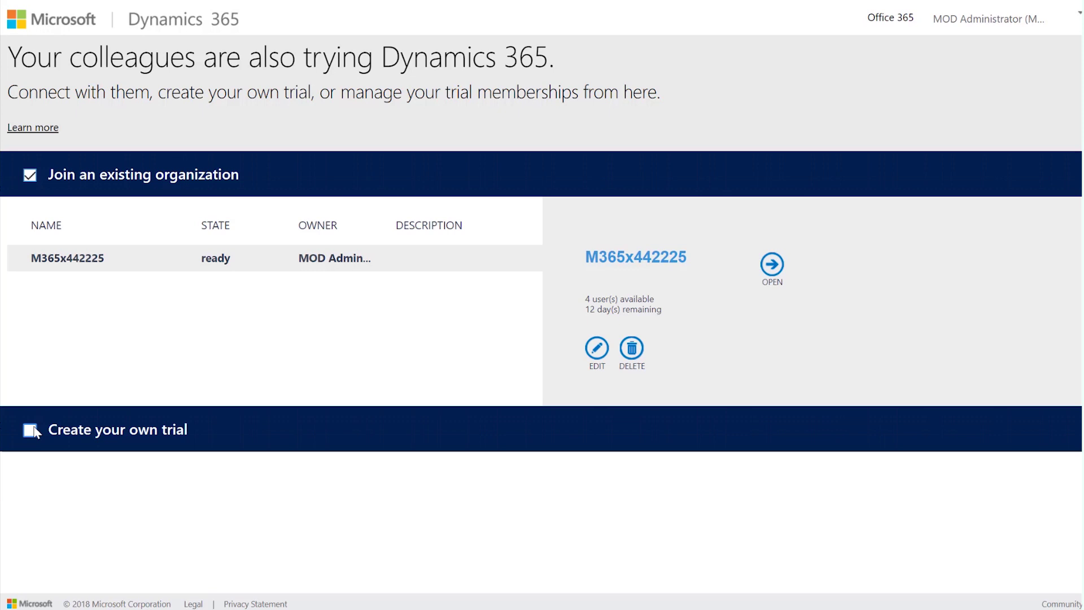
click(113, 291)
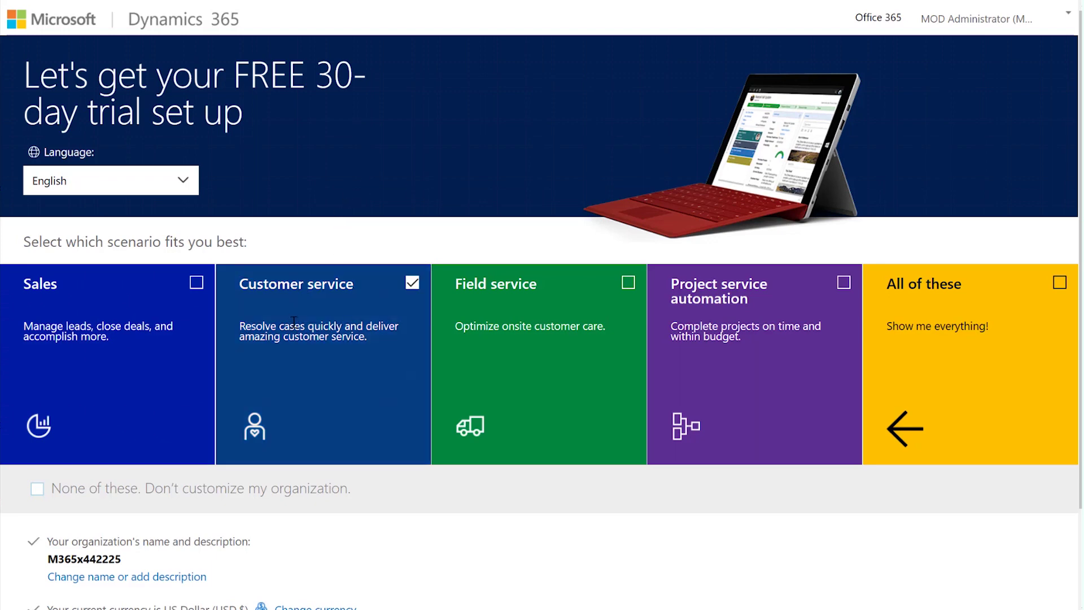
scroll(341, 354, down, 3)
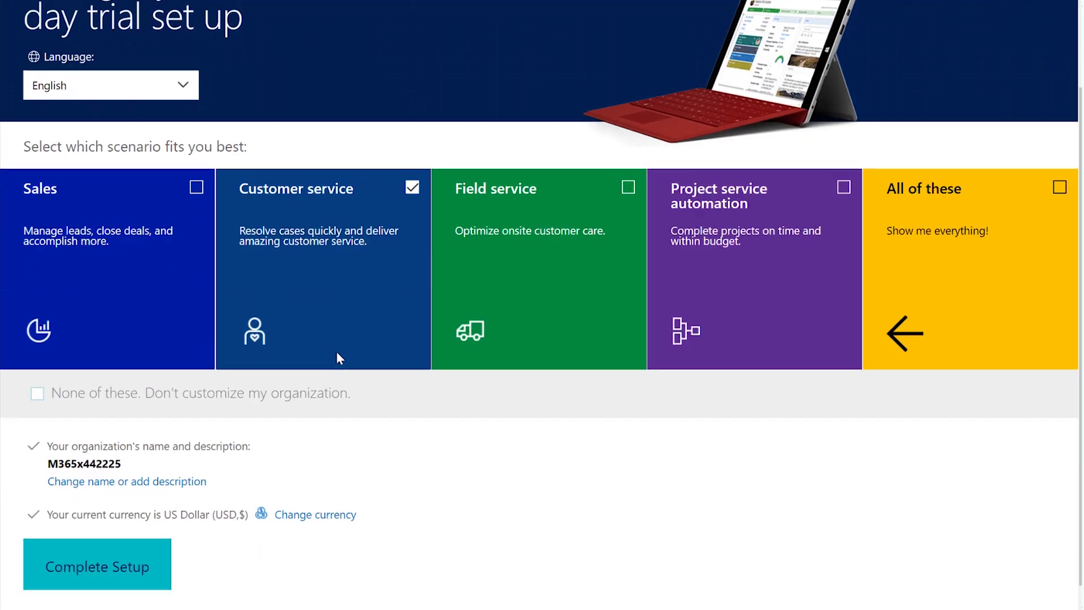
scroll(336, 372, up, 1)
scroll(336, 377, down, 1)
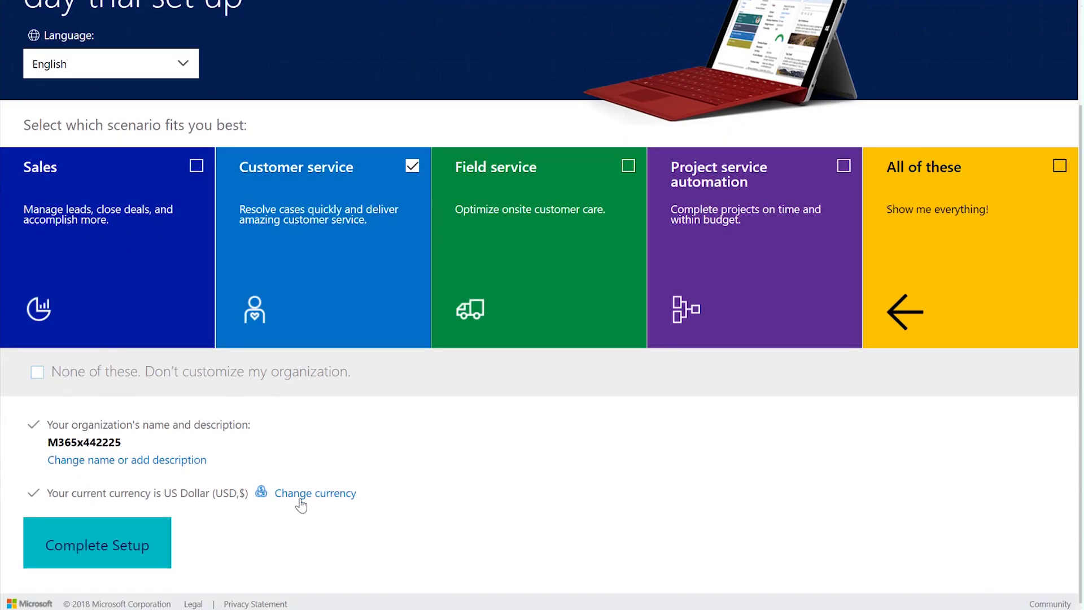
click(132, 545)
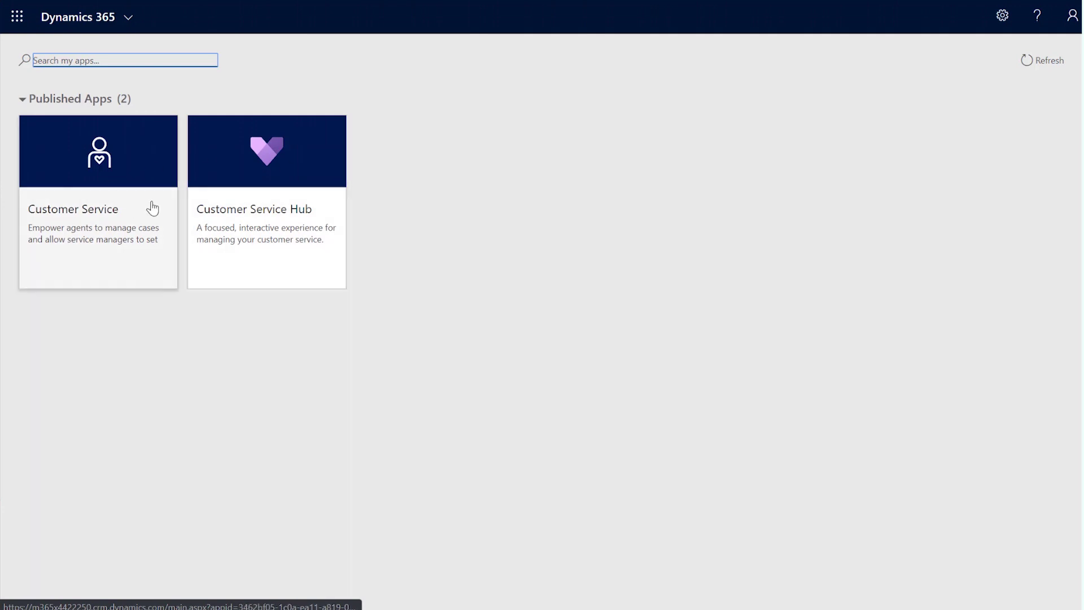
Go from the app launcher through Admin and All admin centers to Dynamics 365 administration
click(9, 22)
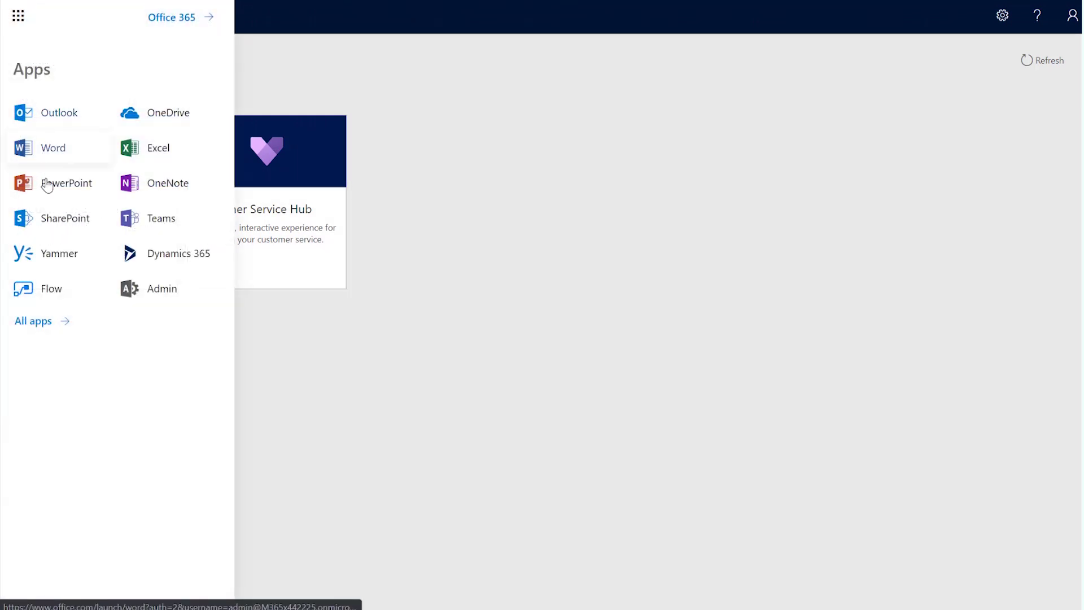
click(153, 292)
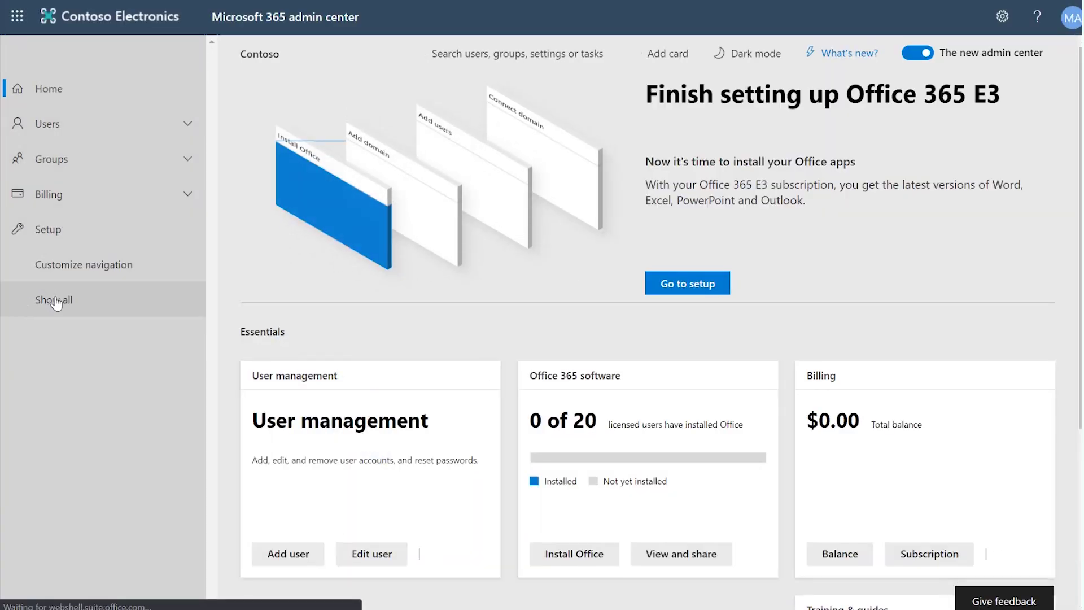
click(51, 300)
scroll(156, 288, down, 3)
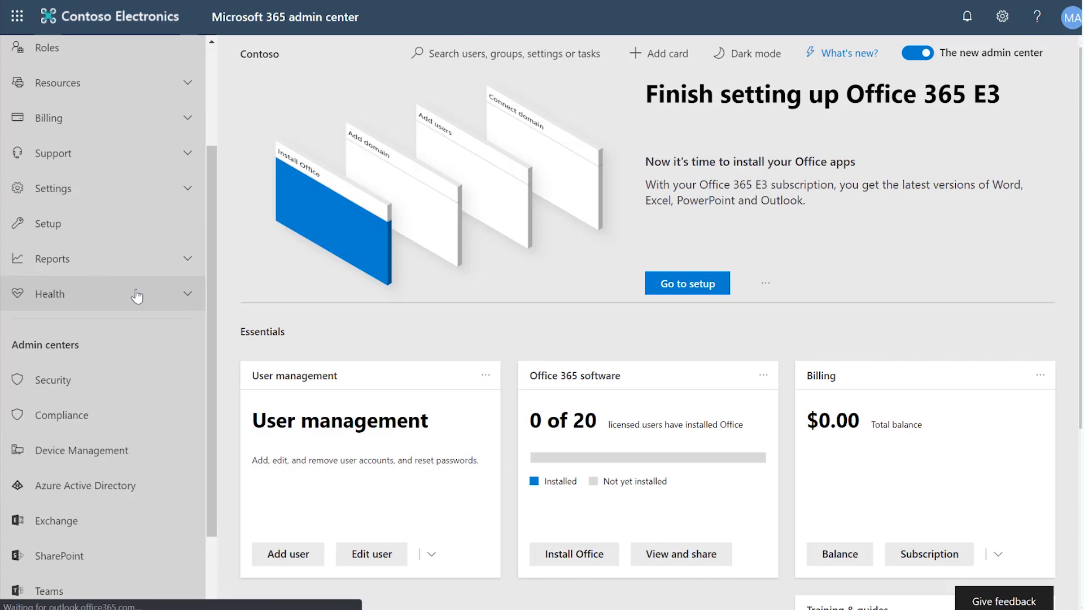
scroll(165, 474, down, 1)
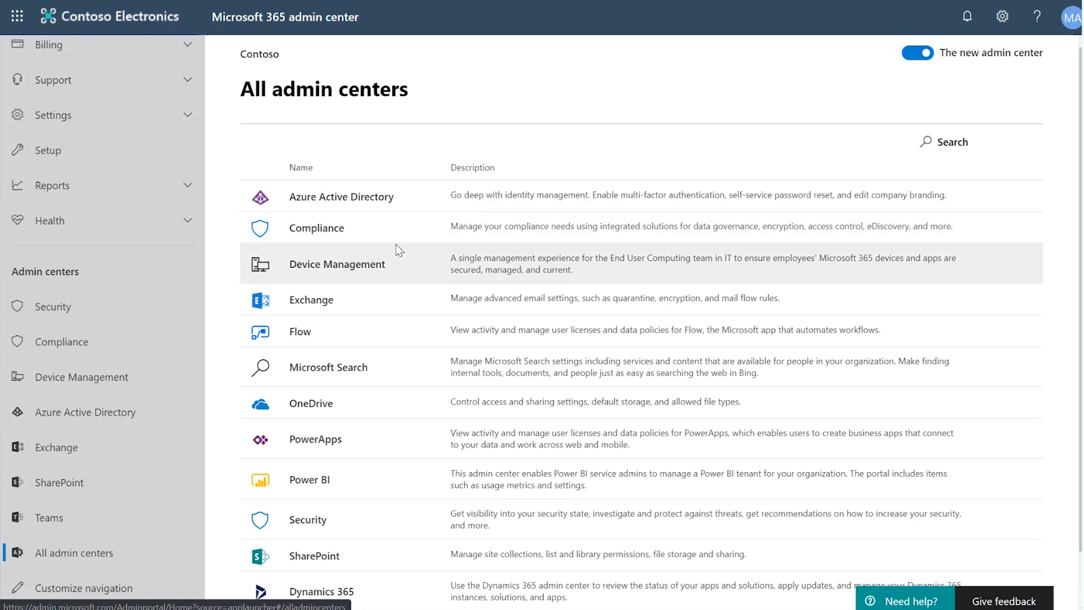
scroll(364, 339, down, 1)
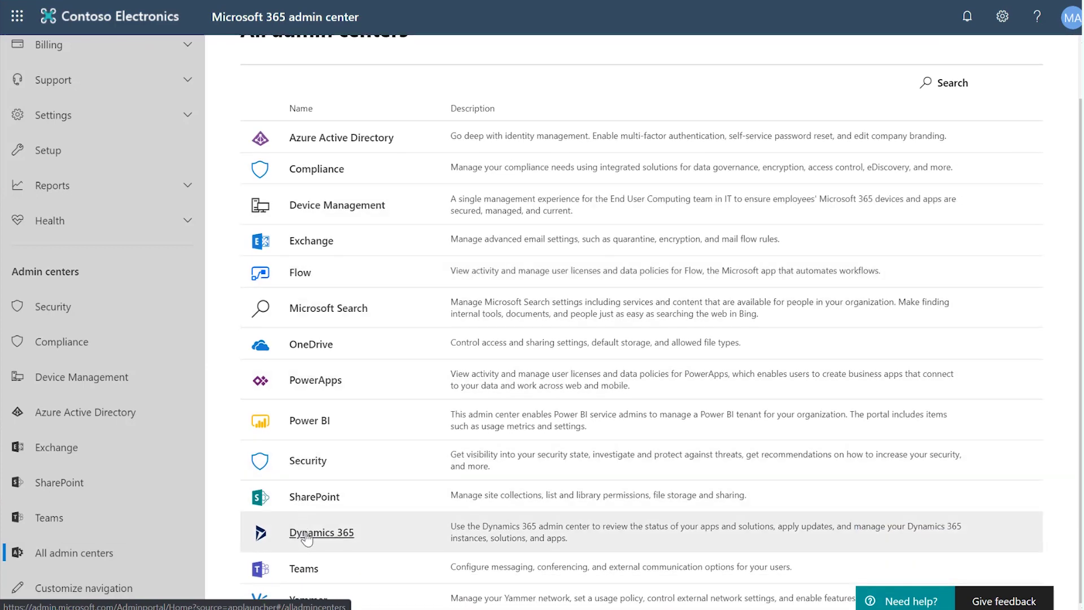
click(323, 534)
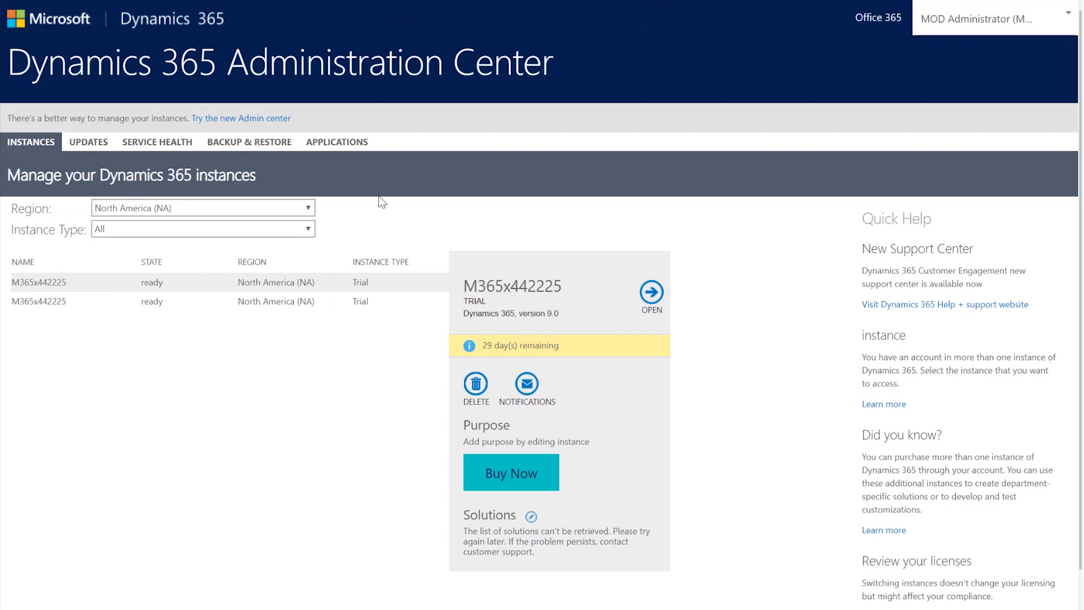
Manage the Omnichannel for Customer Service application from the Applications list
click(353, 151)
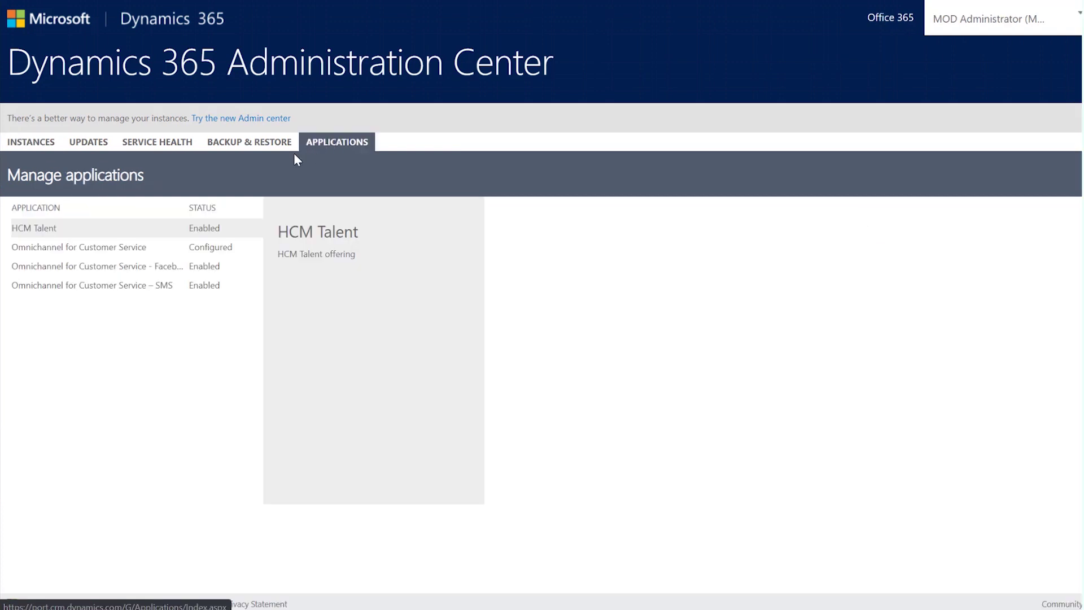
click(111, 247)
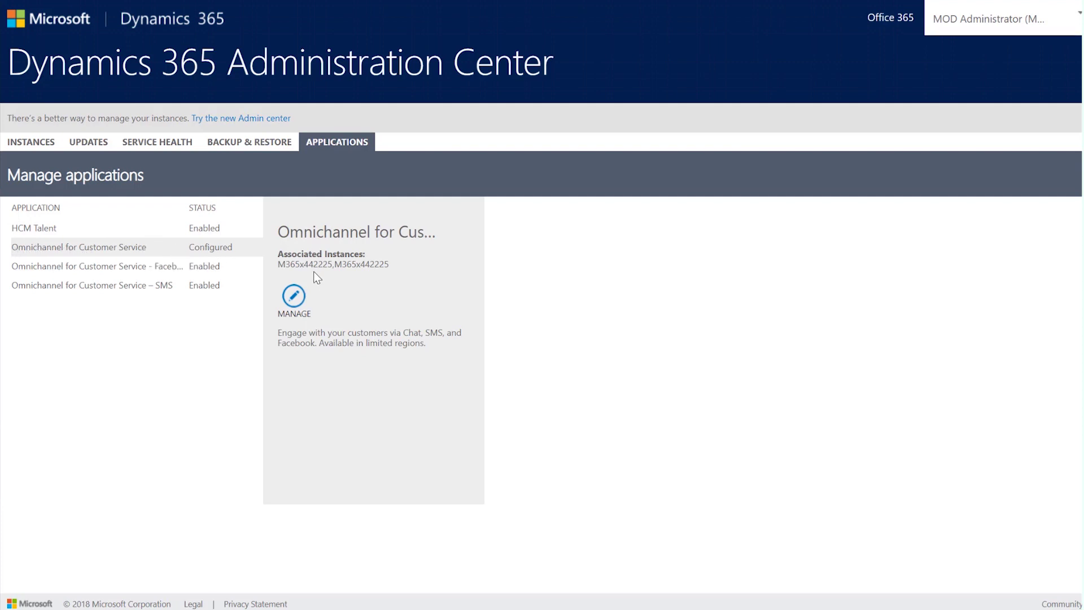
click(293, 295)
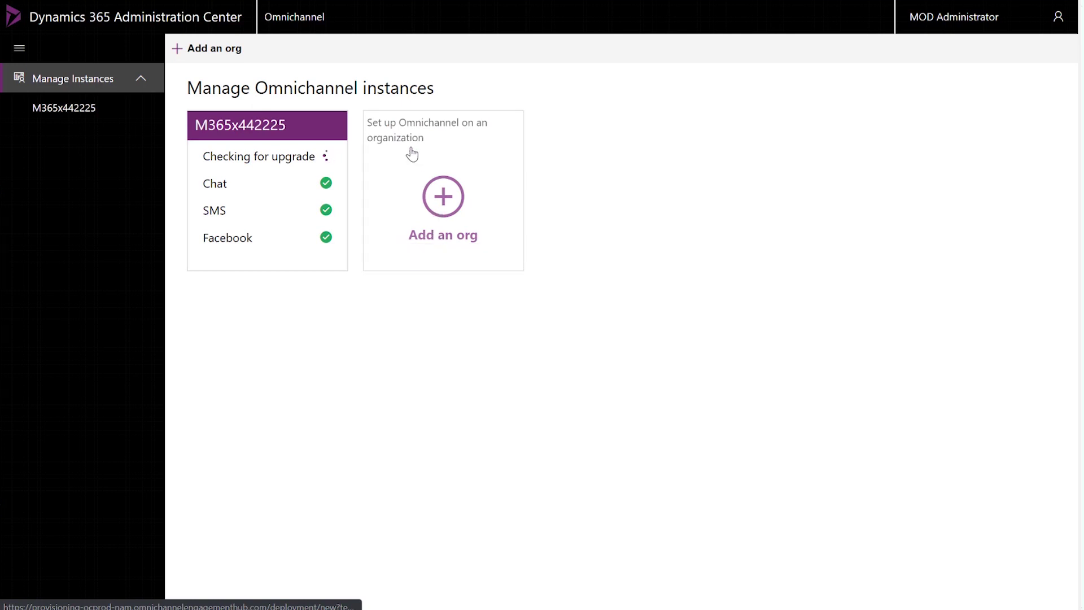
Add organization M365x442225 with privacy terms accepted and continue to the Chat step
click(446, 201)
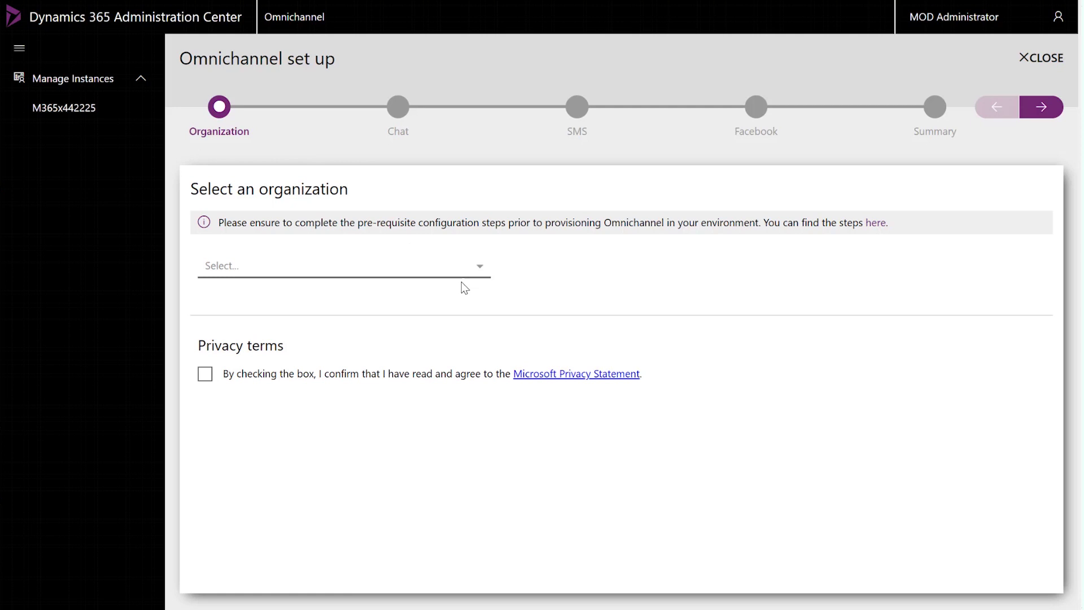
click(480, 272)
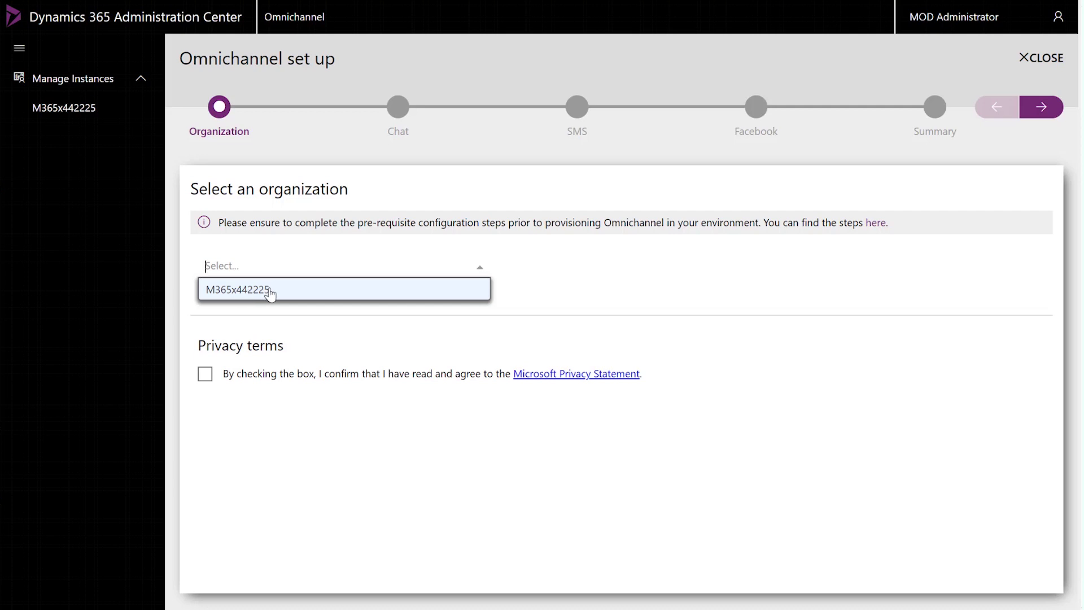
click(267, 293)
click(205, 375)
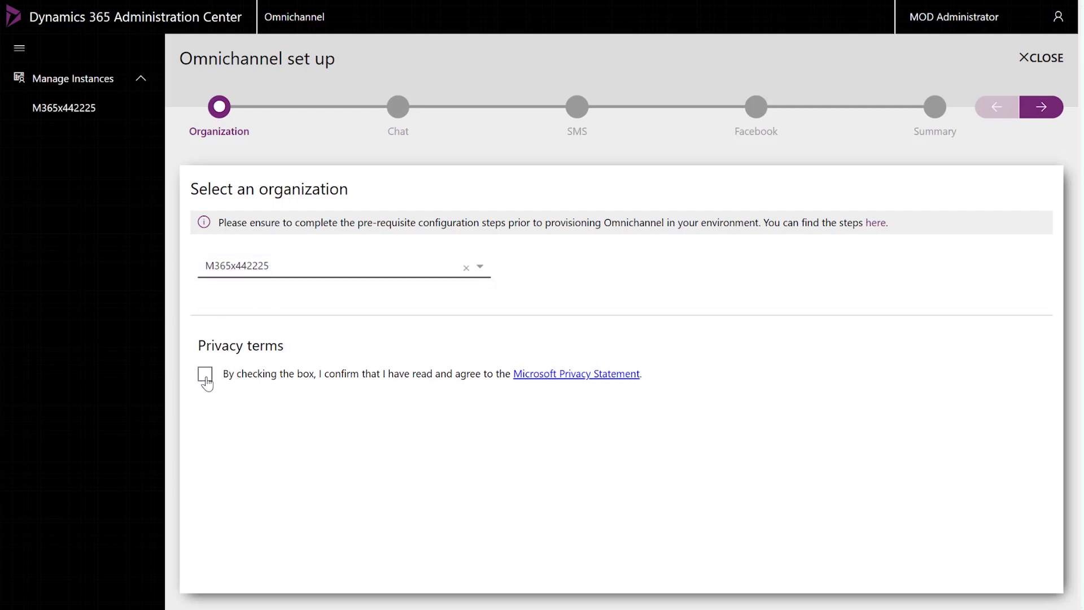
click(1041, 107)
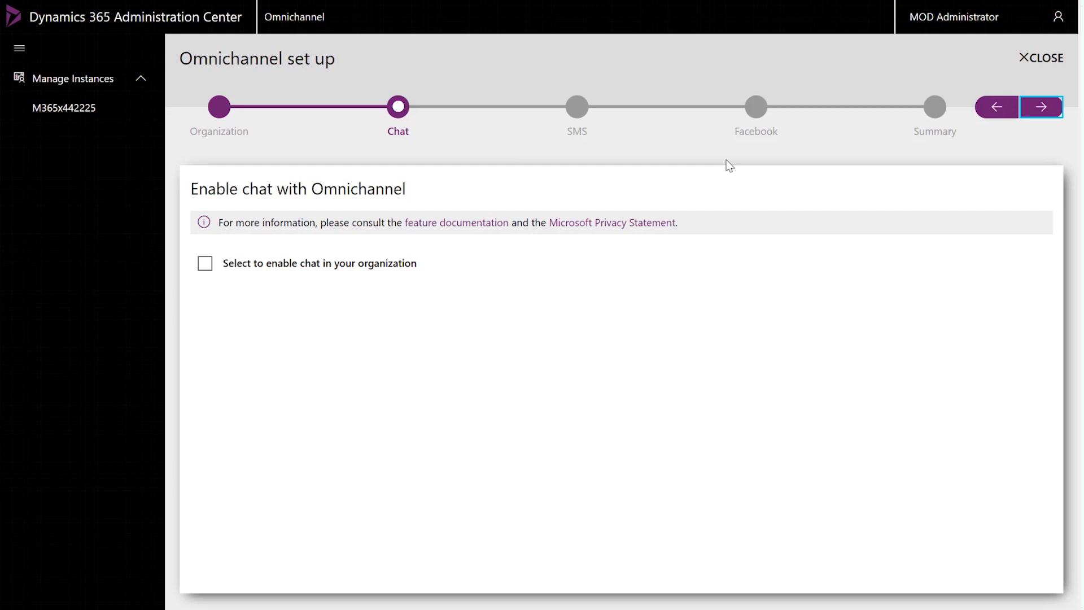
Enable chat, then enable SMS with the SMS terms accepted
click(207, 267)
click(1042, 107)
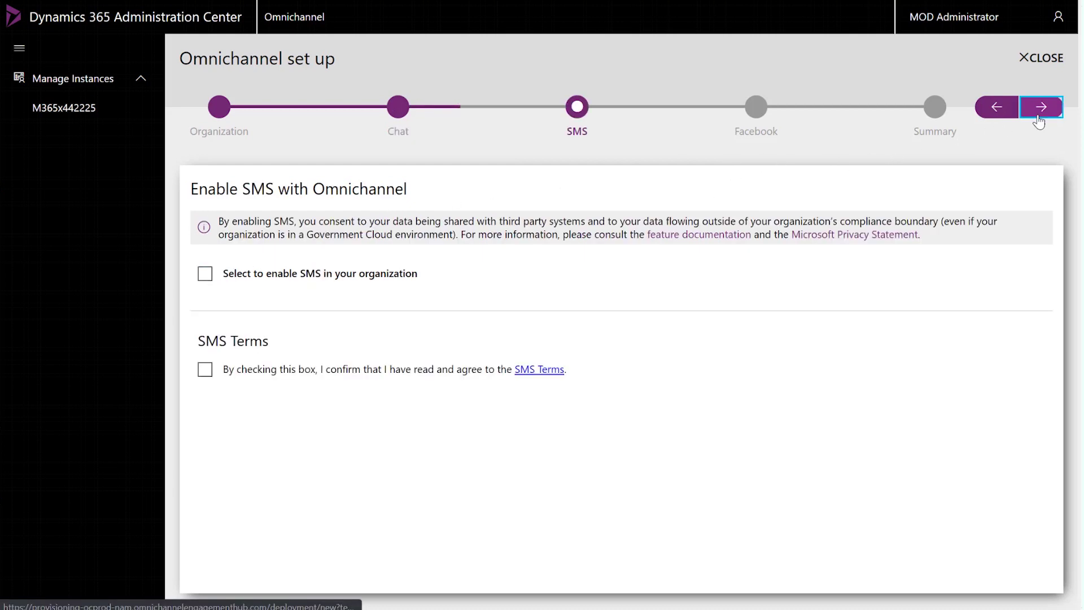
click(205, 272)
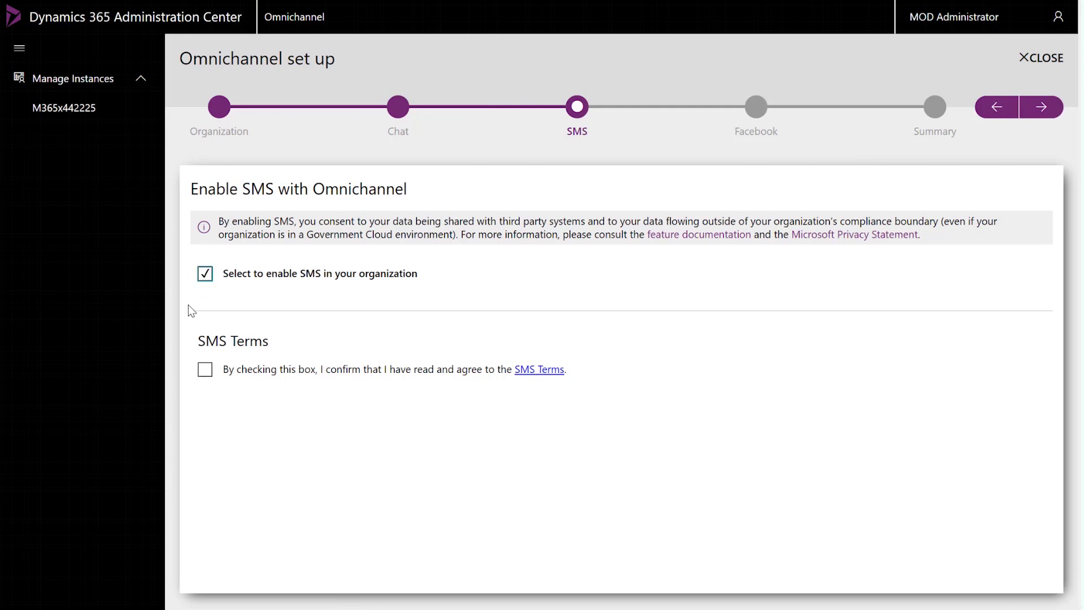
click(204, 371)
click(1044, 109)
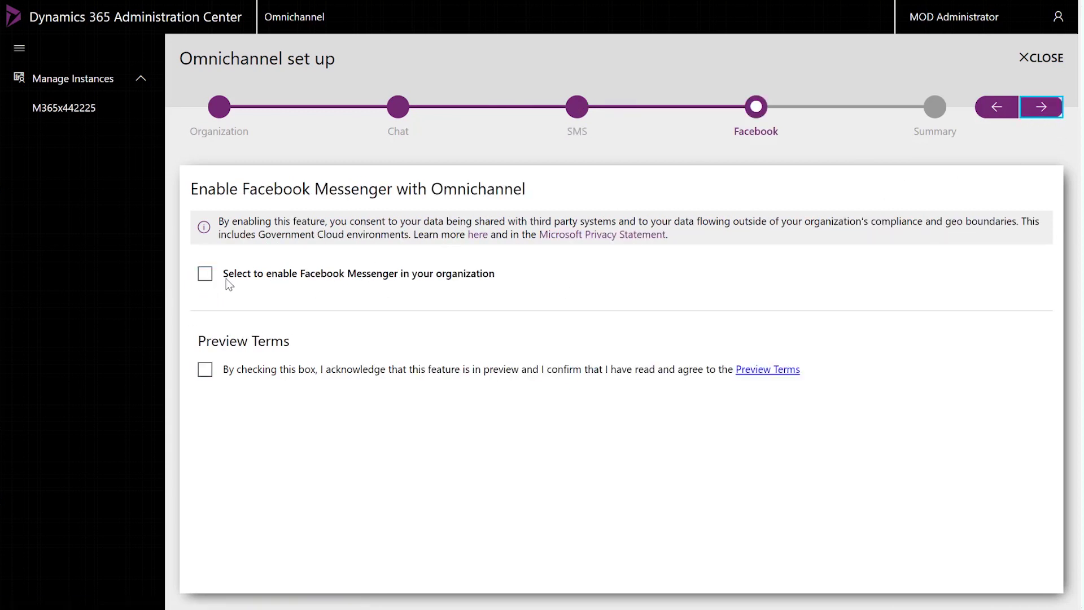
Enable Facebook Messenger with the preview terms accepted
click(204, 279)
click(206, 368)
click(1042, 106)
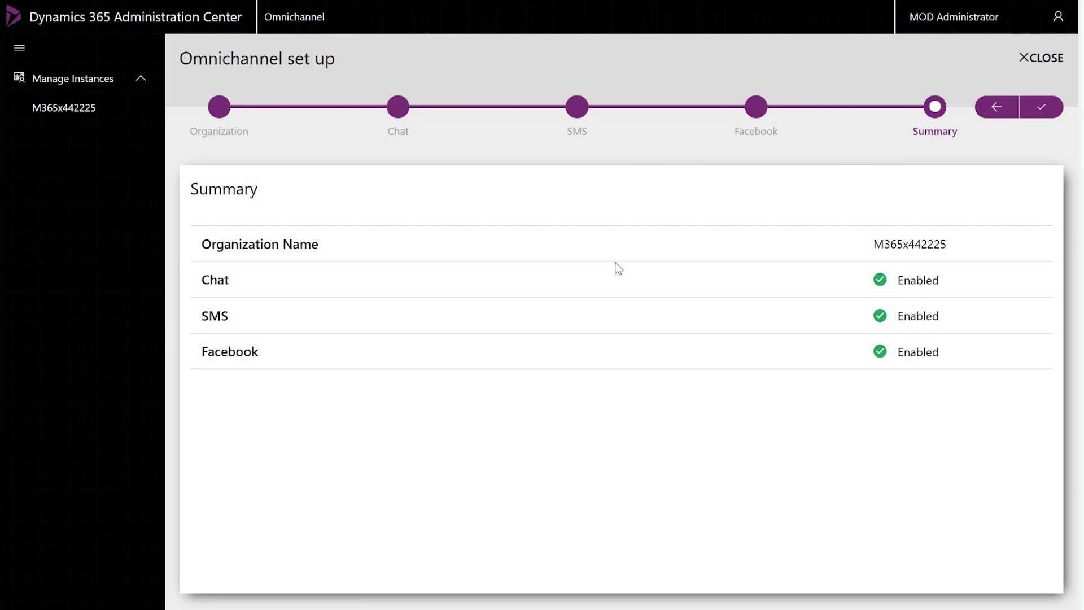
Confirm the Omnichannel setup for M365x442225 from the Summary step
click(1055, 108)
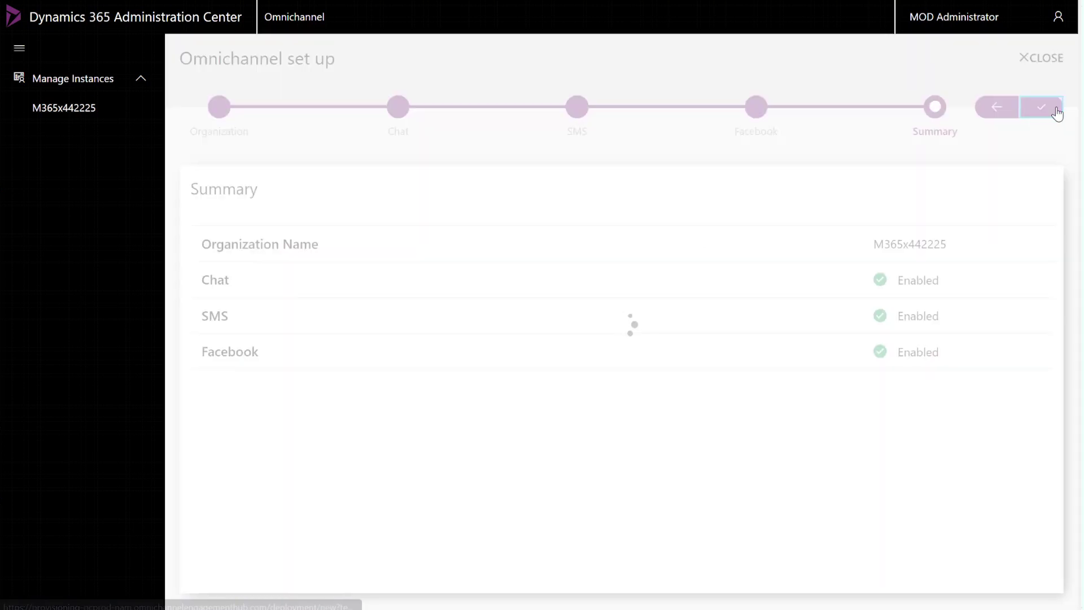